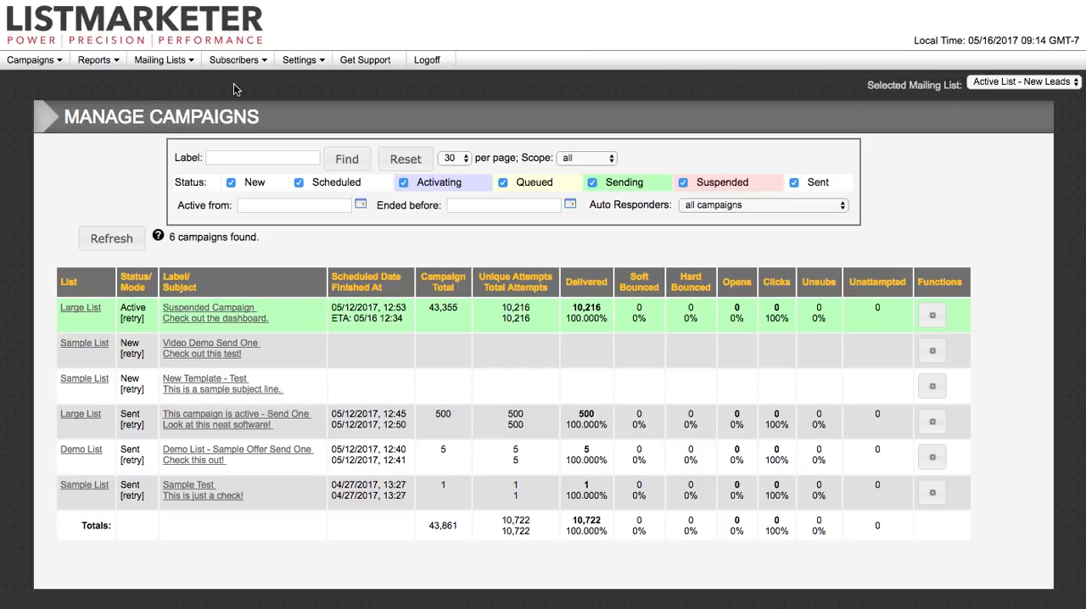
Step: Open the subscriber import and set it to create a new mailing list named LM Demo
left_click(237, 97)
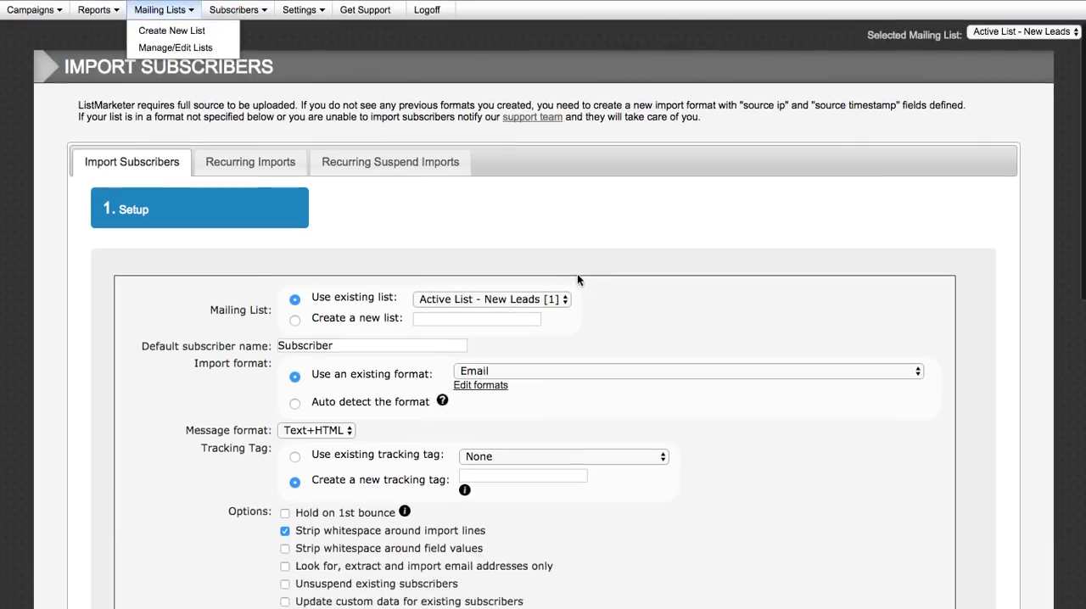
scroll(577, 274, "down", 4)
left_click(509, 183)
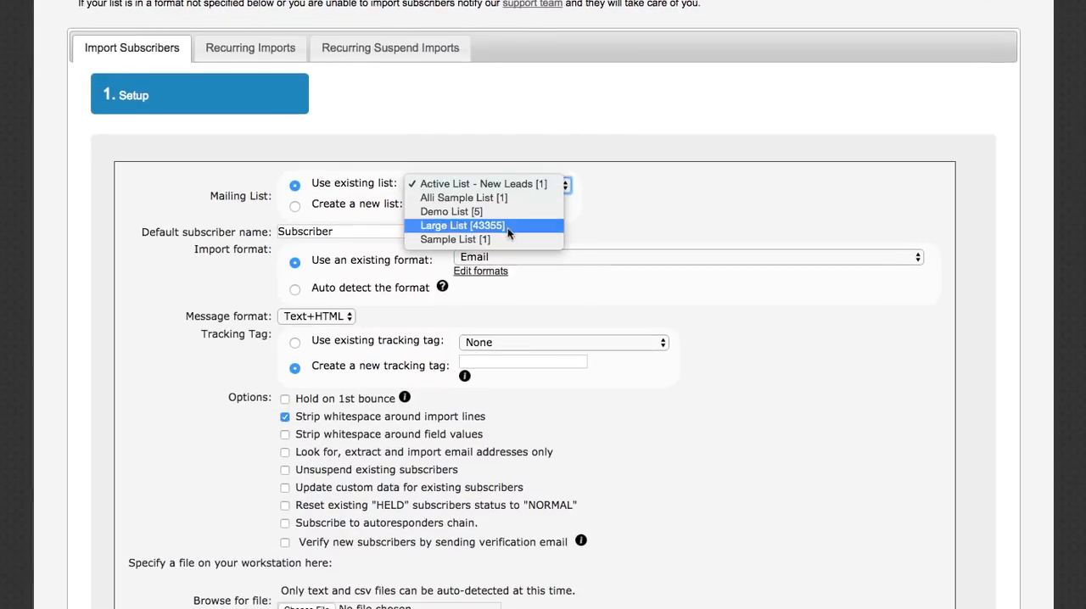
left_click(714, 190)
left_click(295, 207)
left_click(455, 208)
type("LM Demo")
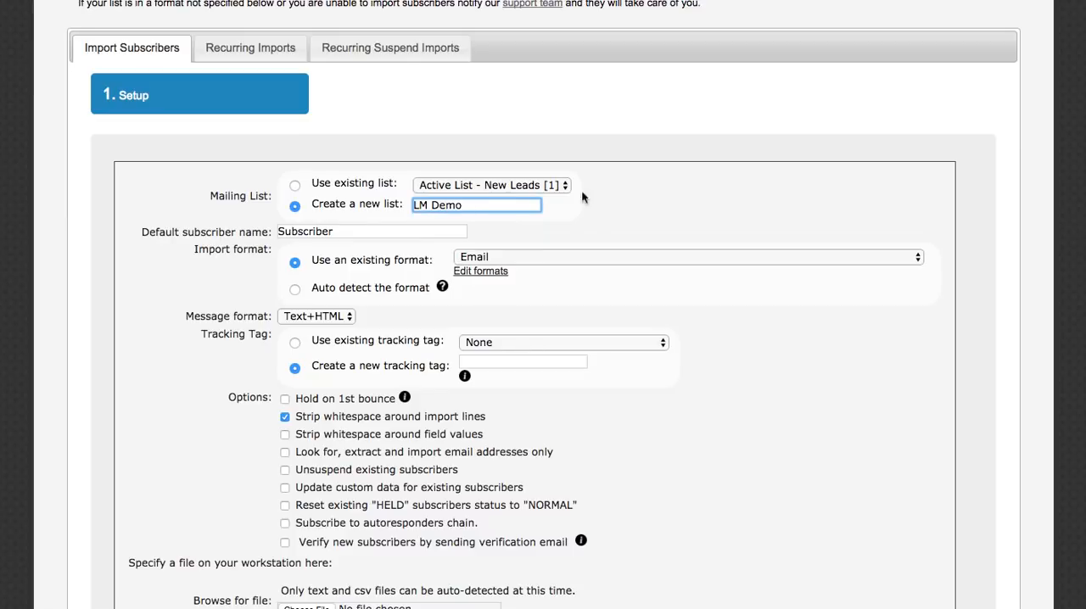
left_click(644, 207)
Step: Set the import format to auto-detect and submit the copied subscriber records as pasted subscriber entries
scroll(645, 220, "down", 3)
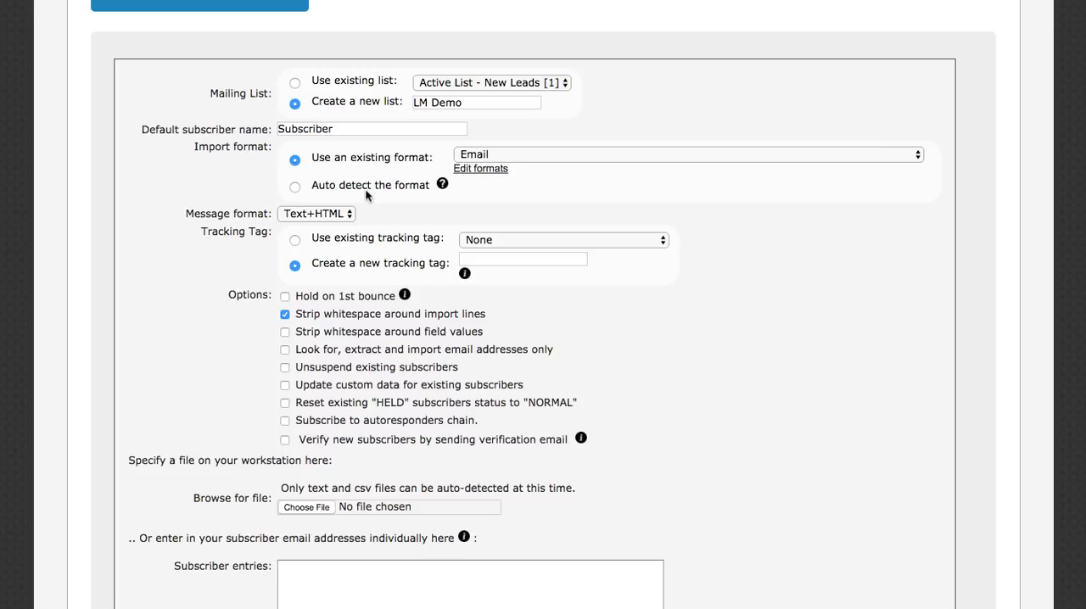
left_click(296, 188)
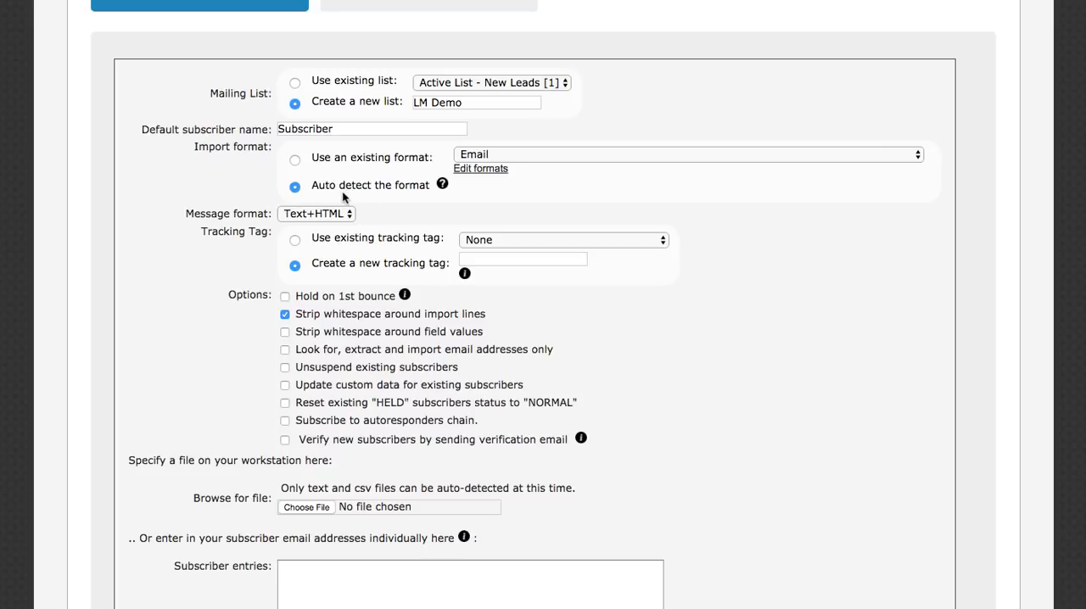
scroll(484, 214, "down", 10)
scroll(488, 216, "down", 2)
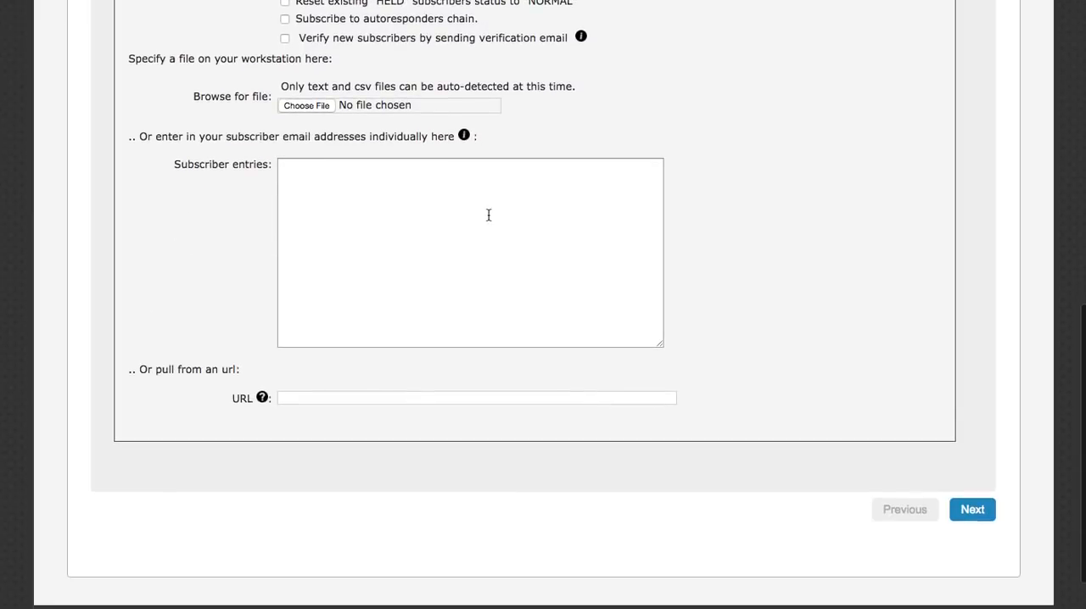
scroll(745, 150, "down", 1)
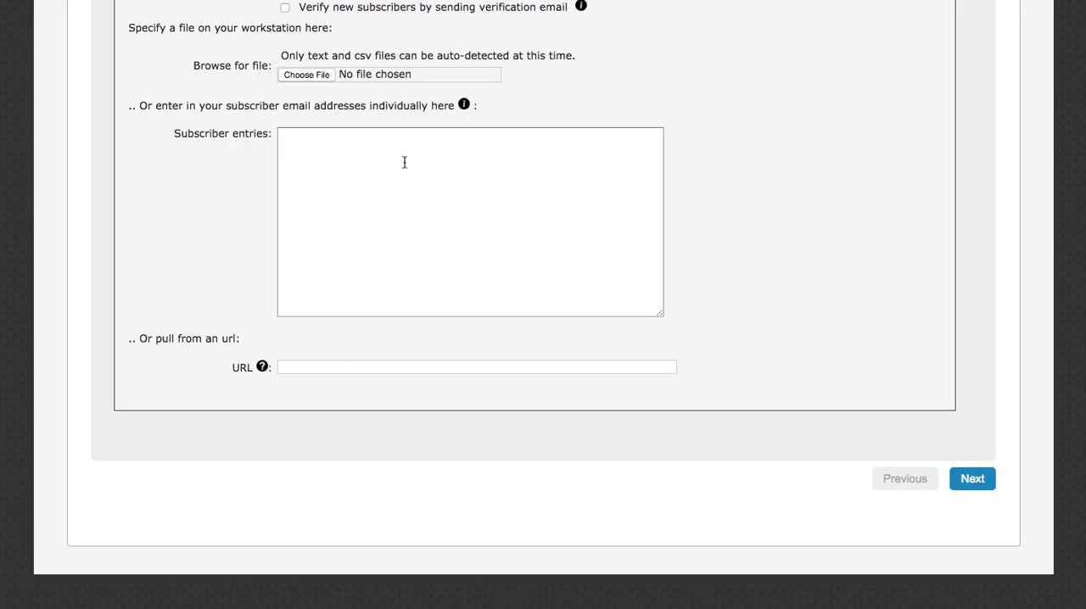
left_click(359, 166)
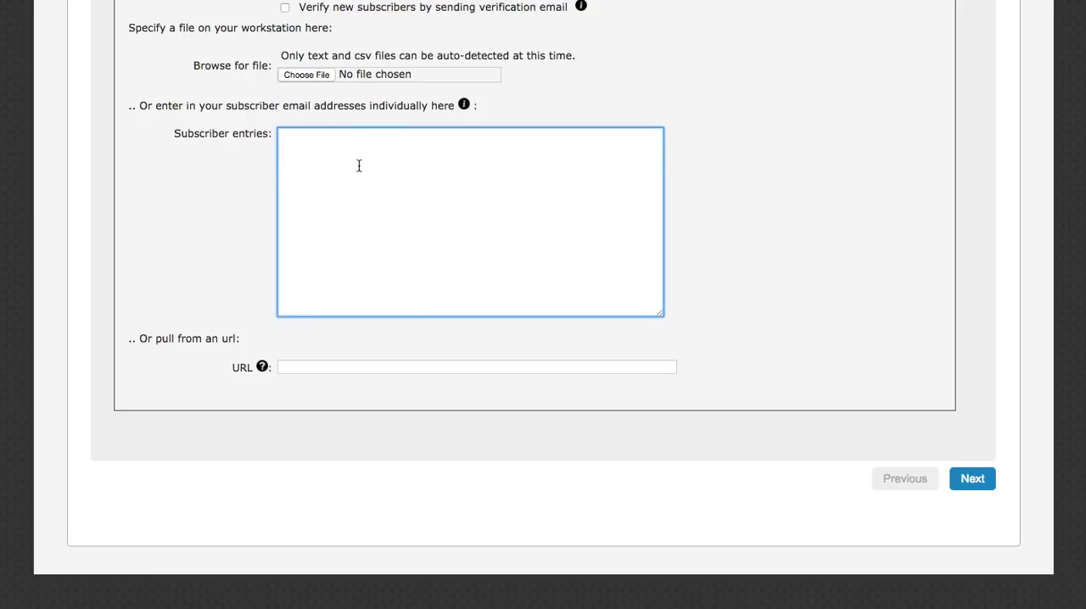
key("super+v")
left_click(971, 484)
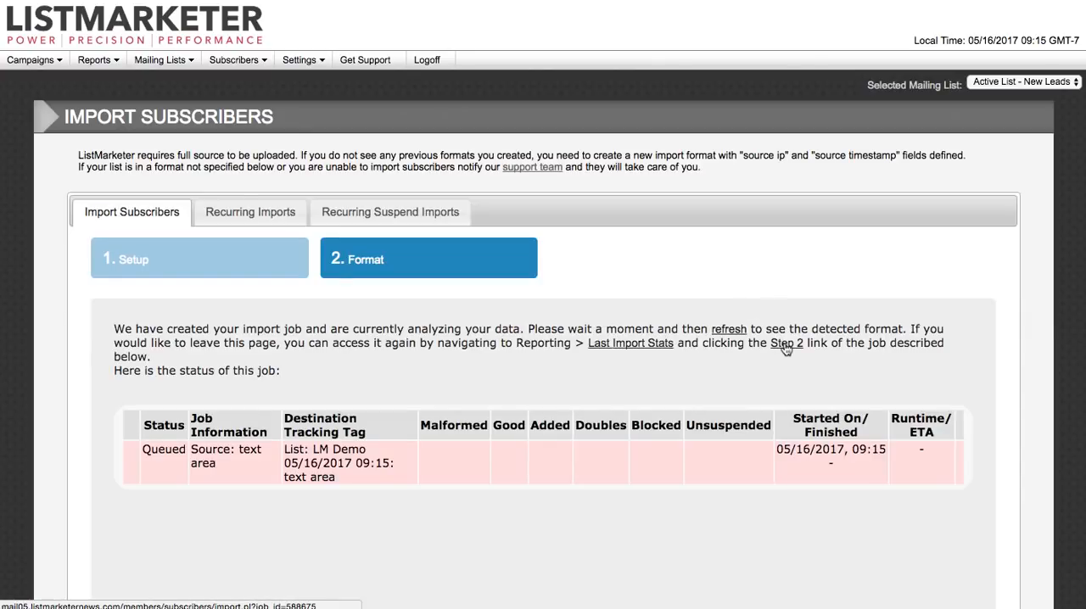
left_click(786, 346)
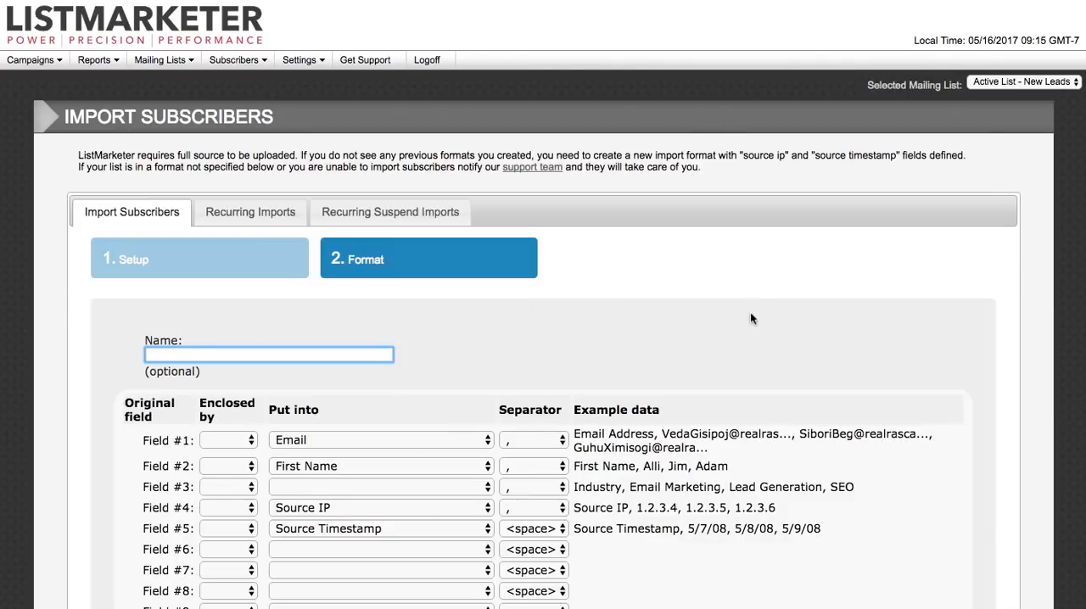
Step: Put import Field #3 into custom 14 and name that custom field Industry
scroll(752, 316, "down", 5)
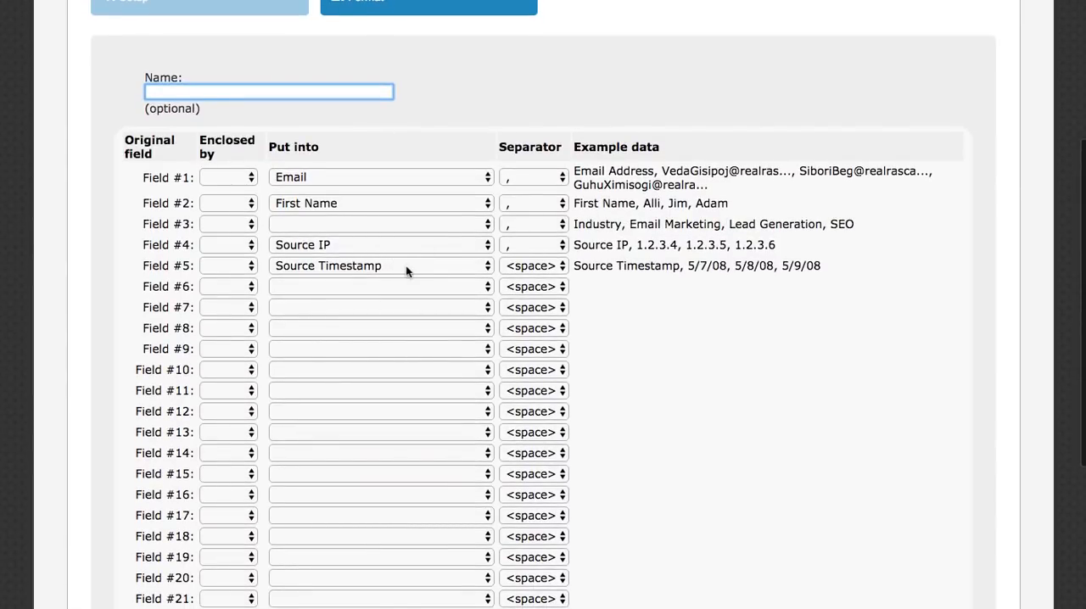
left_click(361, 224)
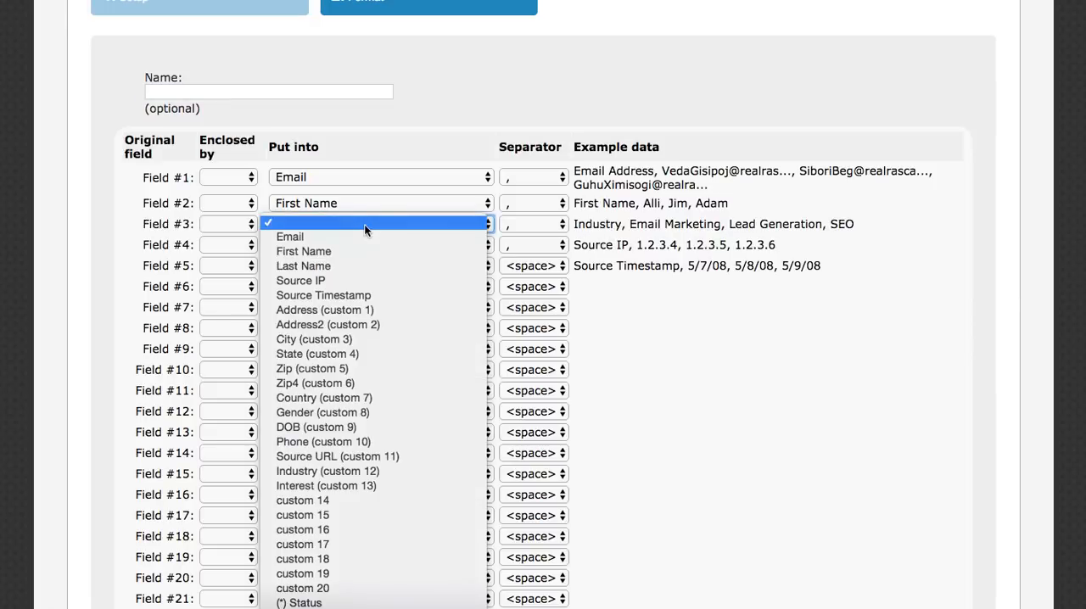
left_click(378, 501)
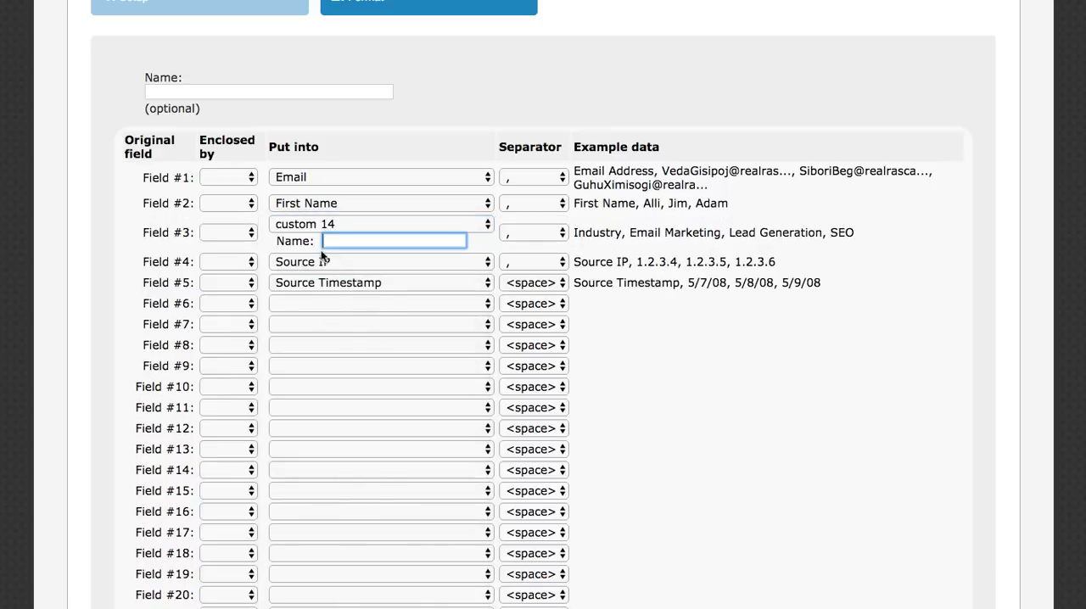
type("Industry")
left_click(664, 392)
Step: Finish the subscriber import and refresh the last import stats
scroll(667, 391, "down", 5)
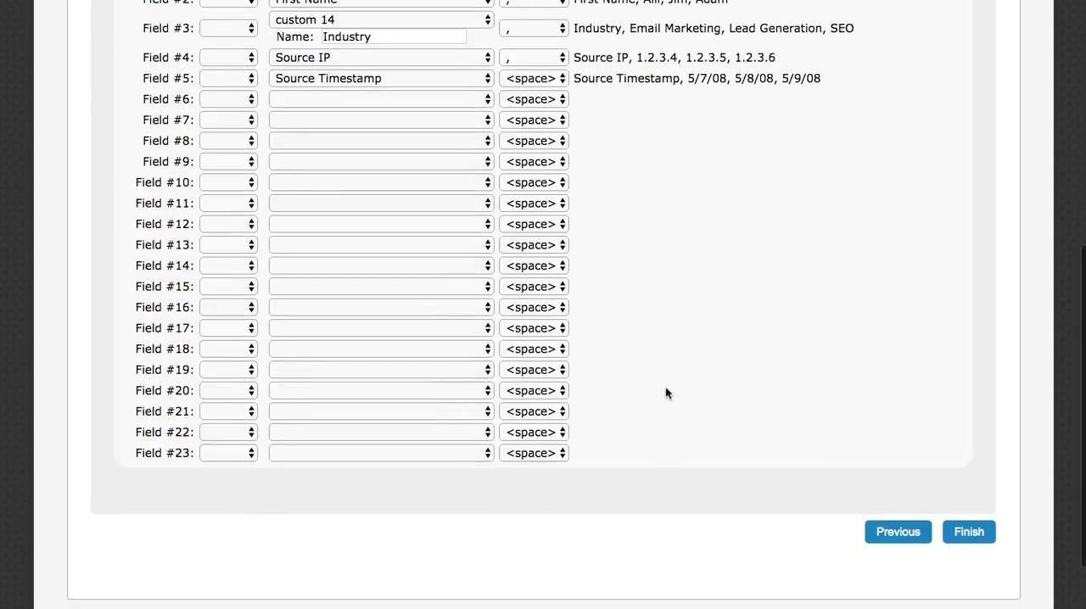
left_click(967, 534)
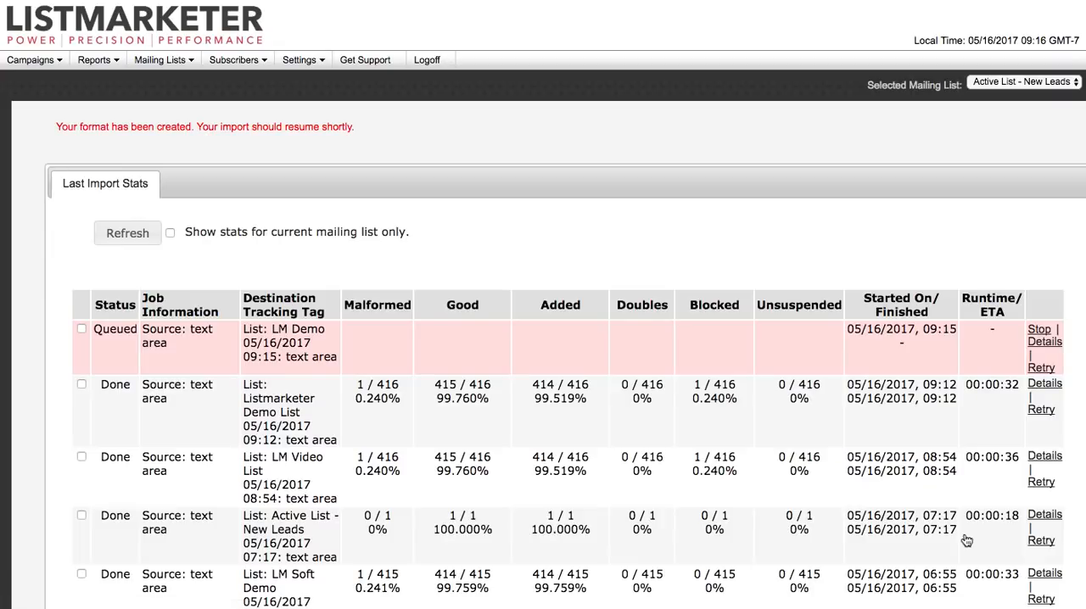
left_click(113, 234)
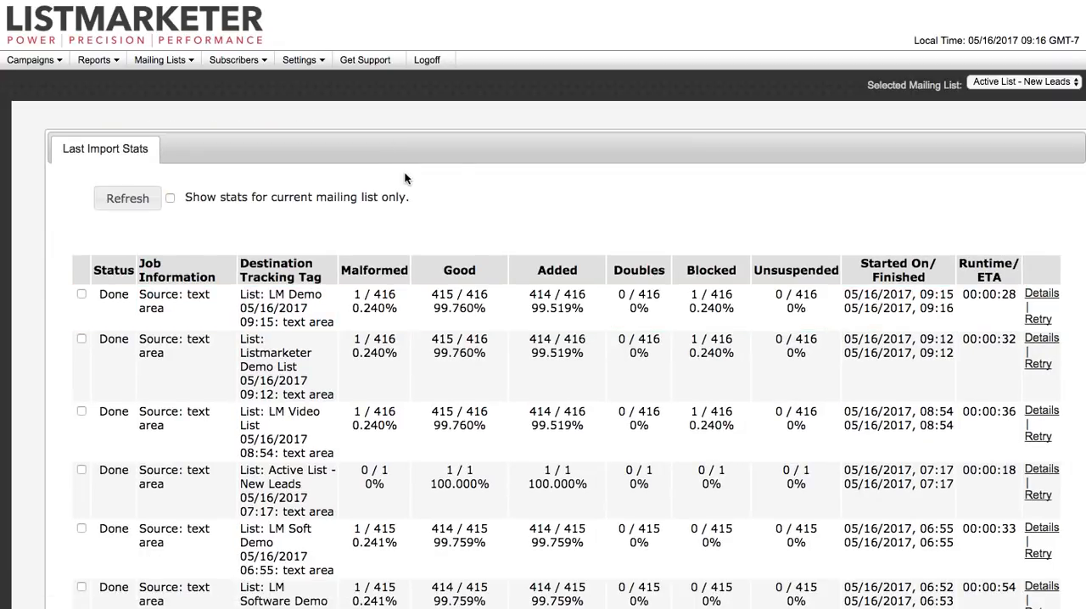
Step: Start a new campaign and label it LM Demo Send One
left_click(97, 59)
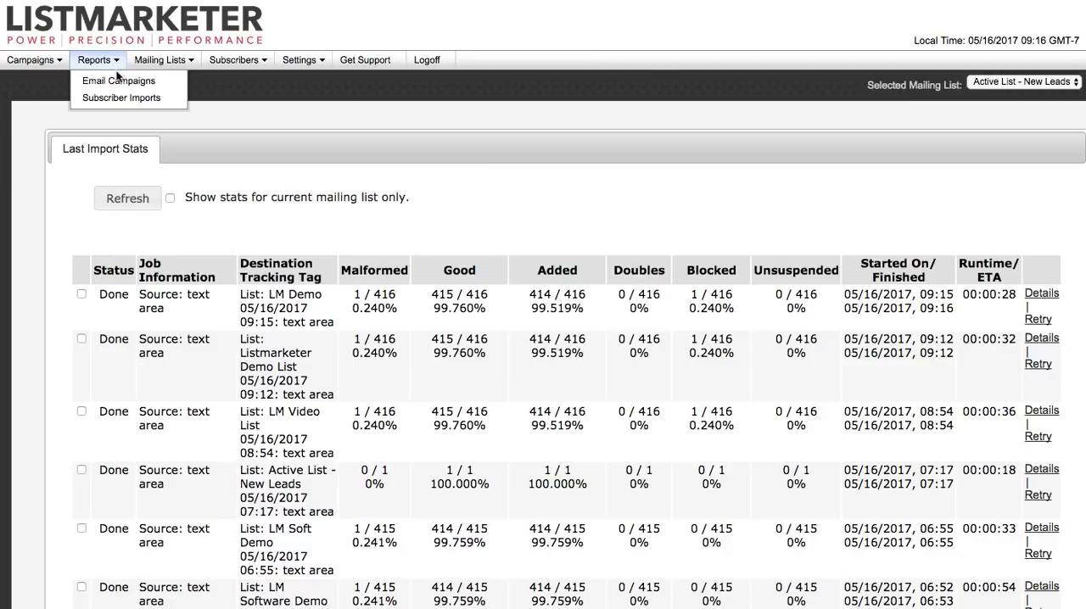
left_click(31, 59)
left_click(56, 83)
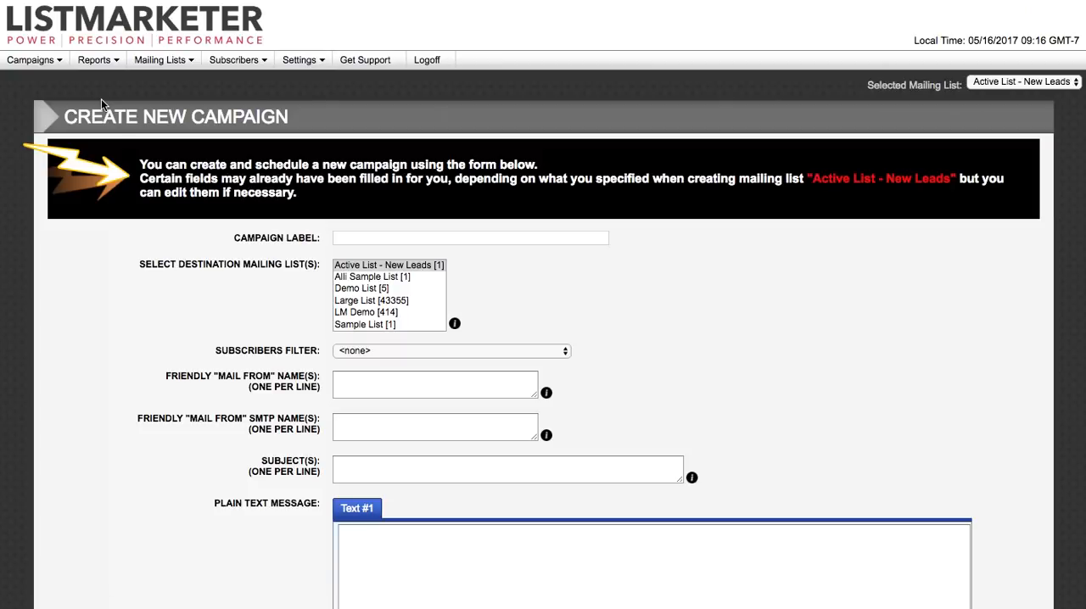
left_click(371, 239)
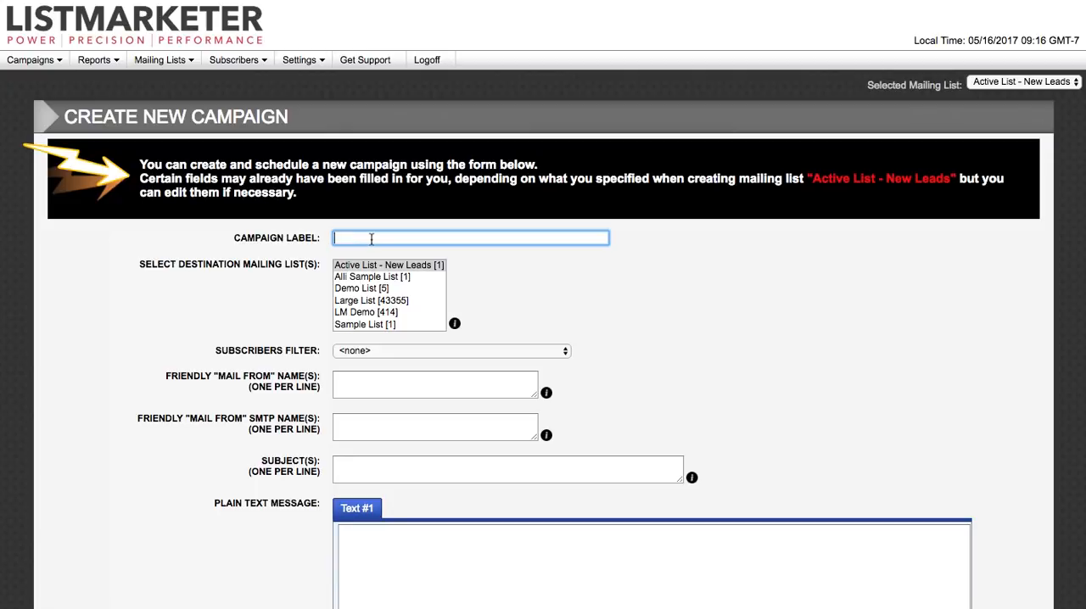
type("LM Demo Send One")
Step: Try selecting several destination mailing lists for the campaign, ending with only LM Demo selected
left_click(407, 267)
left_click(395, 288, "super")
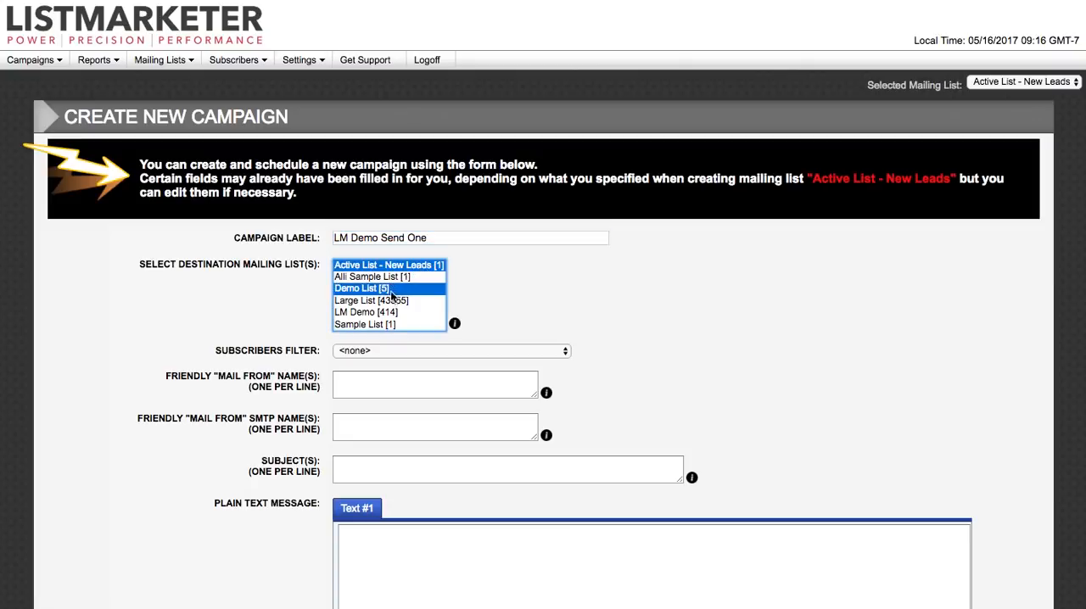
left_click(386, 313, "super")
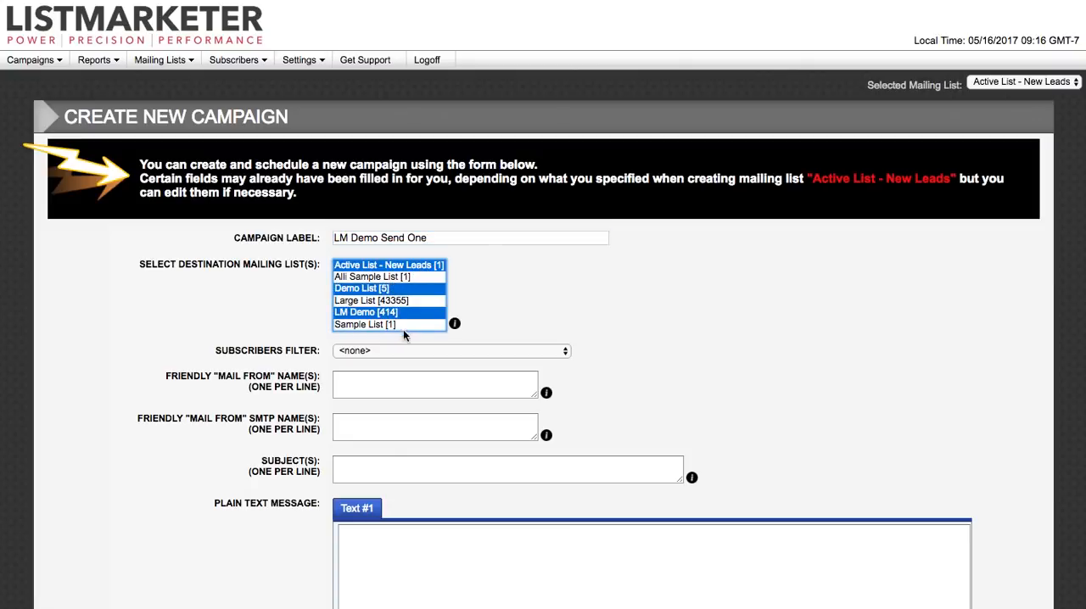
left_click(394, 315)
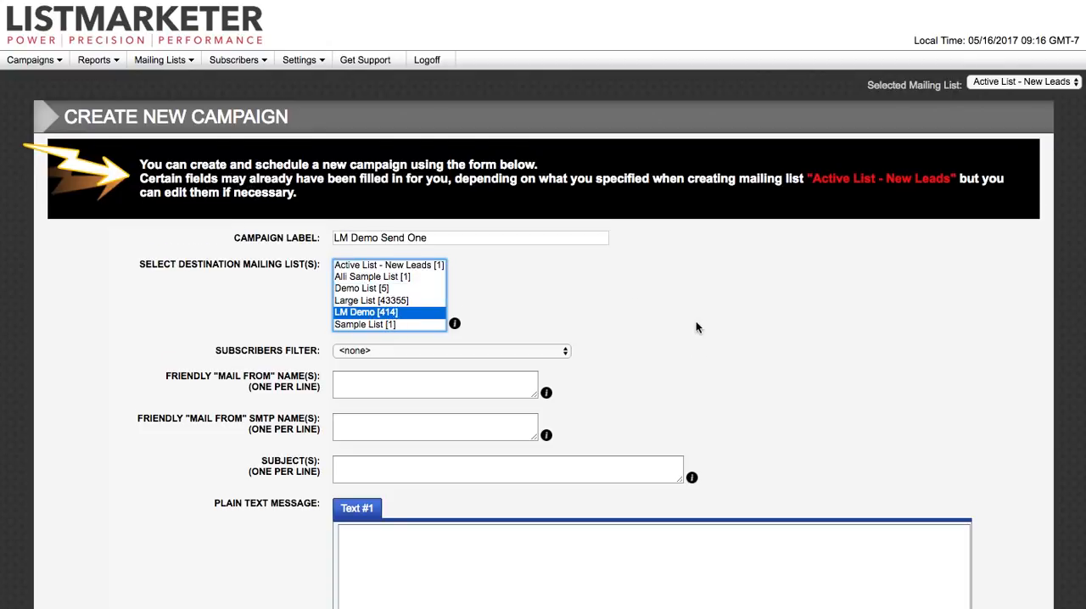
Step: Set the campaign's friendly "mail from" name to Great Offer from ListMarketer
scroll(696, 321, "down", 5)
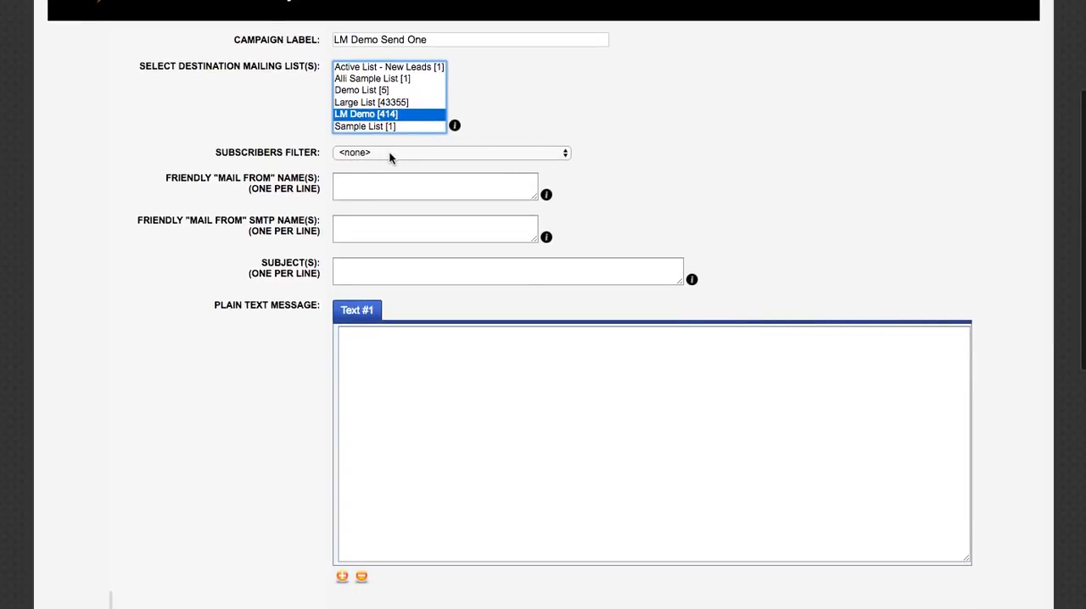
scroll(756, 170, "down", 3)
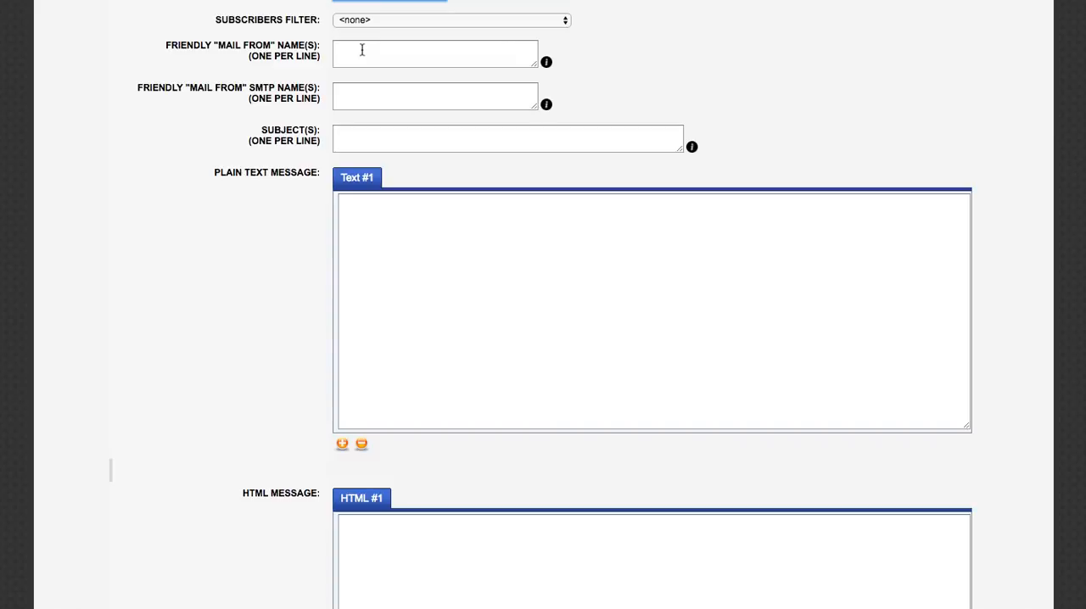
left_click(362, 51)
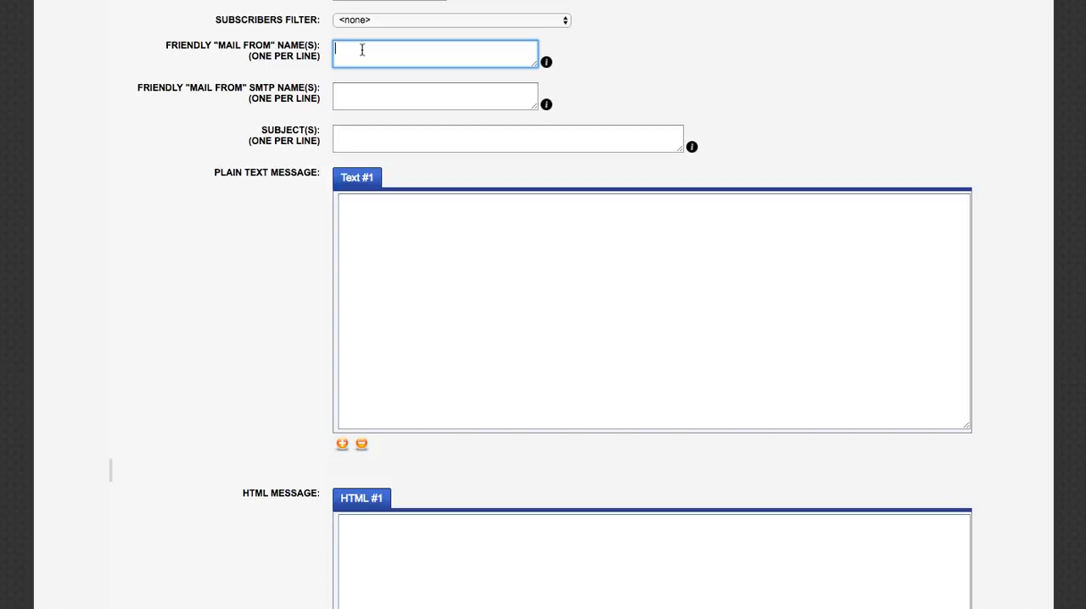
type("Great Offer from ListMarketer")
Step: Set the friendly "mail from" SMTP name to great_offers
left_click(371, 98)
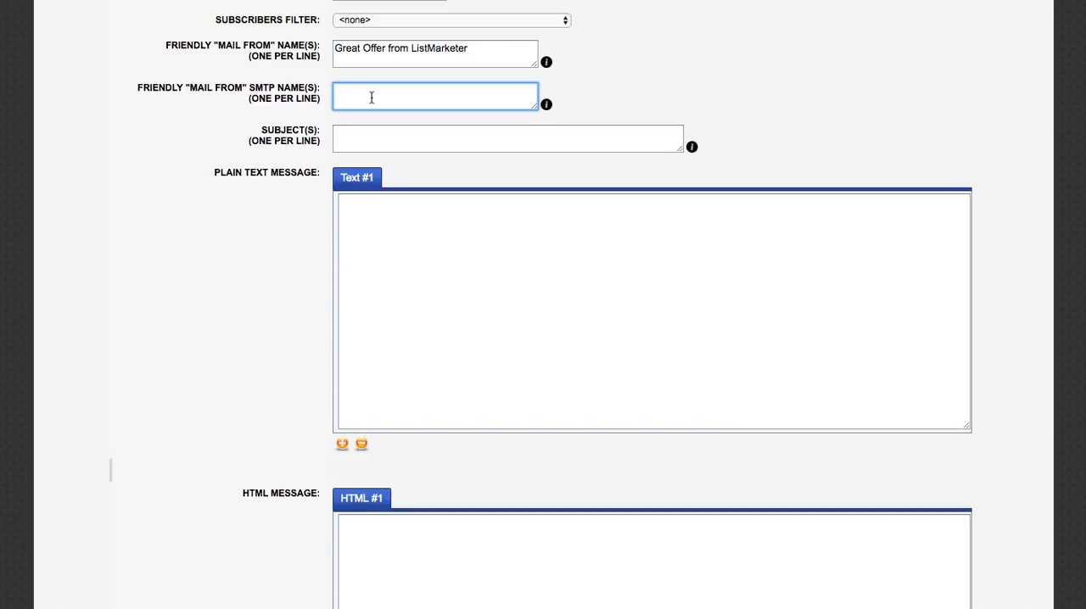
type("great_offers")
left_click(821, 112)
Step: Enter the campaign subject "Check out this great offer!"
scroll(816, 114, "down", 2)
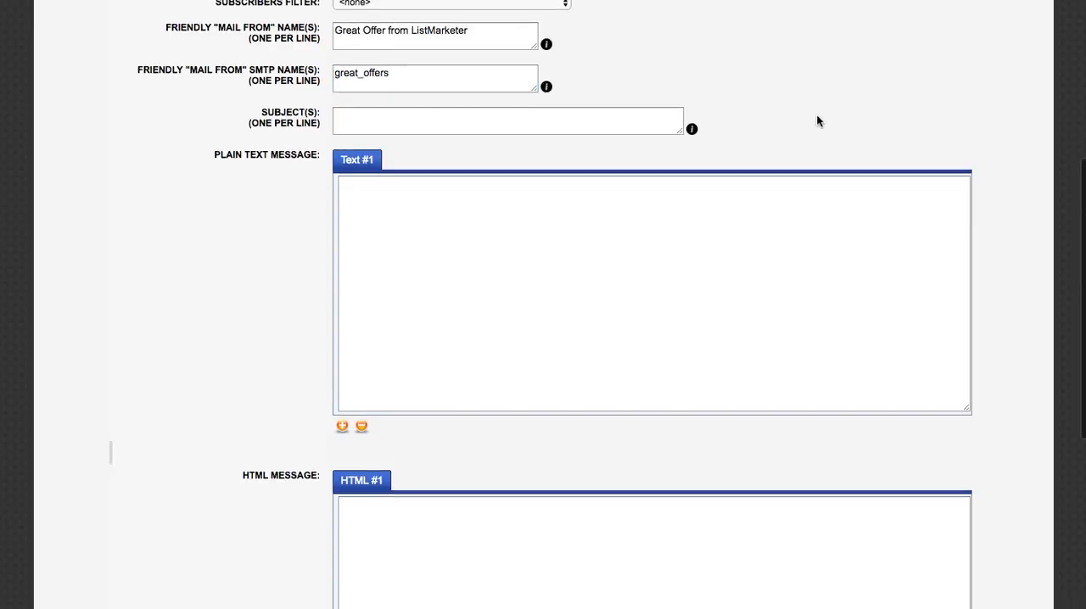
left_click(370, 50)
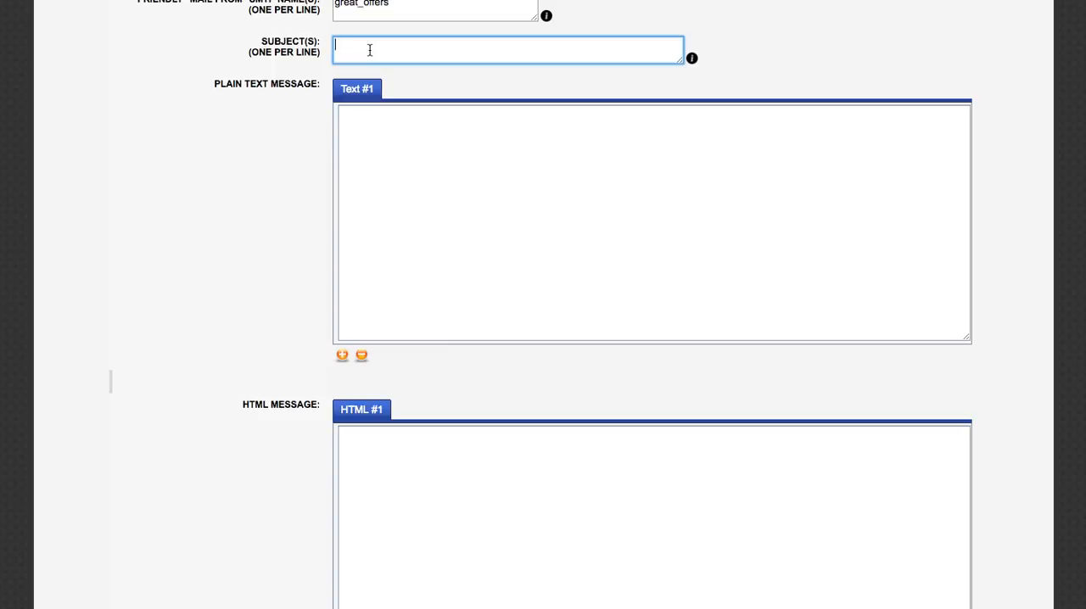
type("Check out this great ")
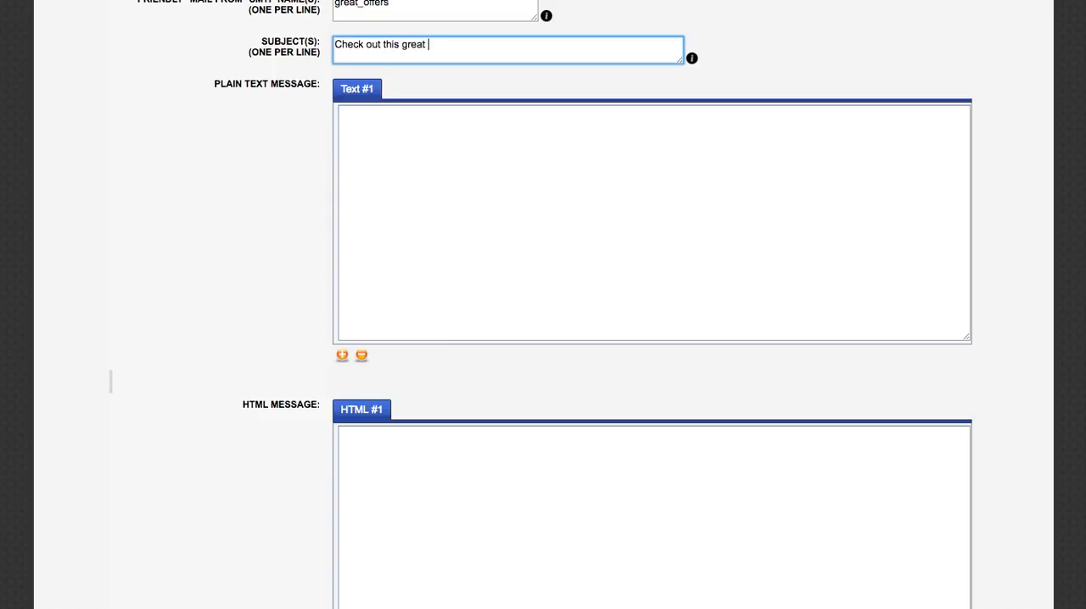
type("offer!")
Step: Paste the prepared plain text message that greets [[firstname]], thanks them for signing up for [[custom12]] offers, and closes with Great Offers Team
left_click(400, 125)
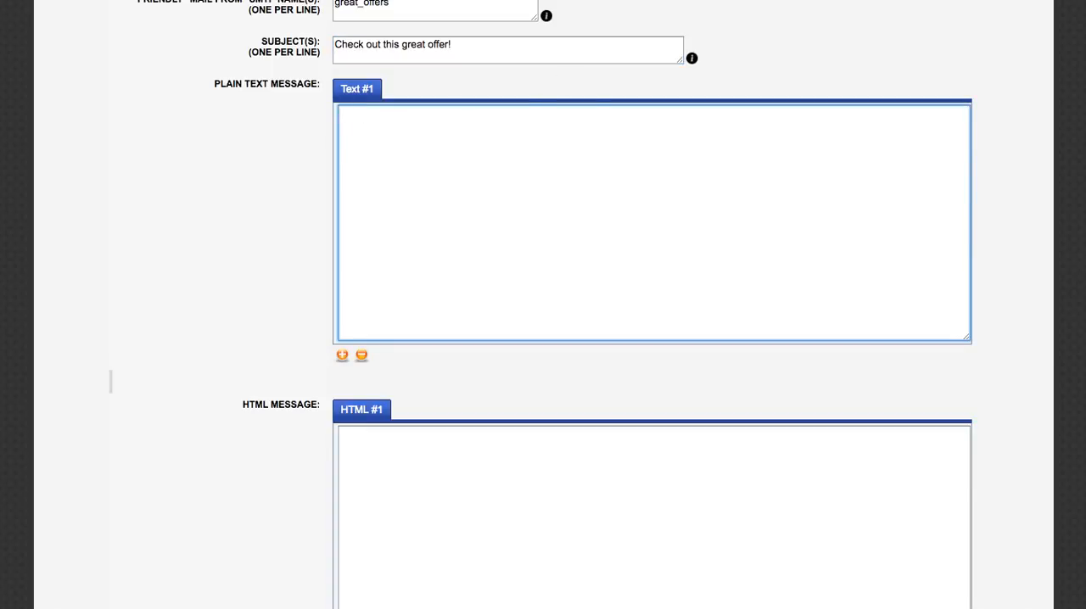
key("super+Tab")
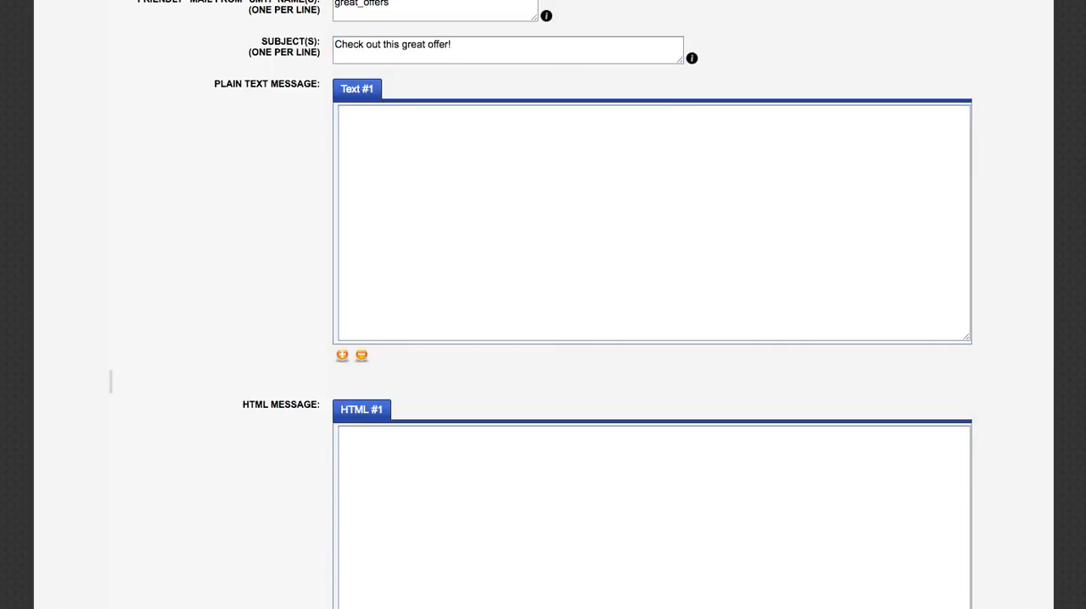
left_click(665, 178)
type("Hey [[firstname]],  Thanks for signing up for [[custom12]] offers!  Talk to you soon! Great Offers Team")
key("super+Tab")
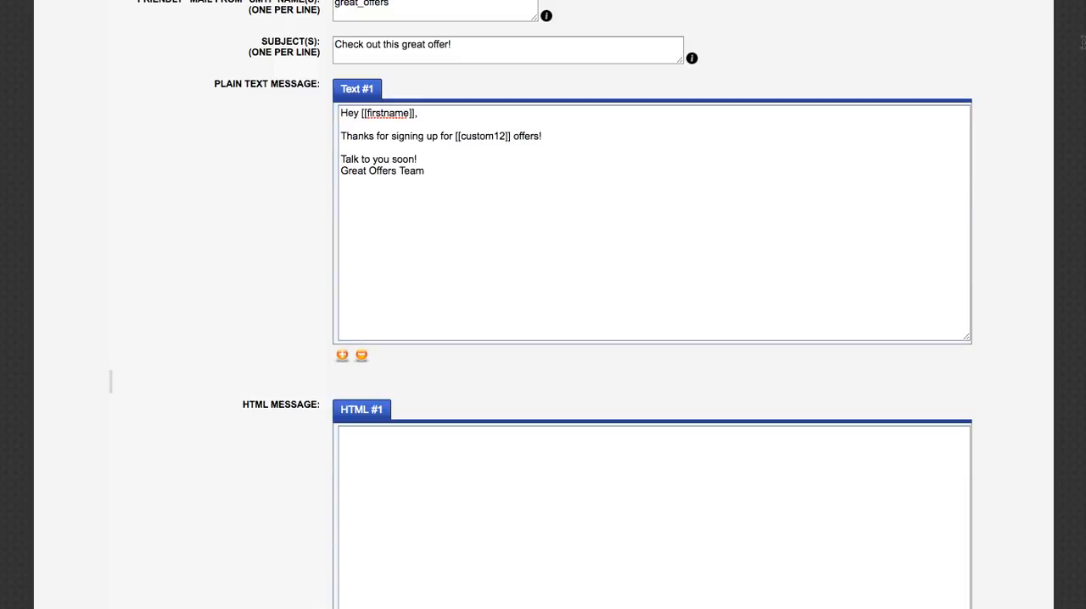
key("super+Tab")
type("<html> <body>  Hey [[firstname]], <br> <br> Thanks for signing up for [[custom12]] offers! <br> Check out our website <a href=\"http://www.theirsite.com\">here</a> <br> <br> Talk to you soon! <br> Great Offers Team <br>  </body> </html>")
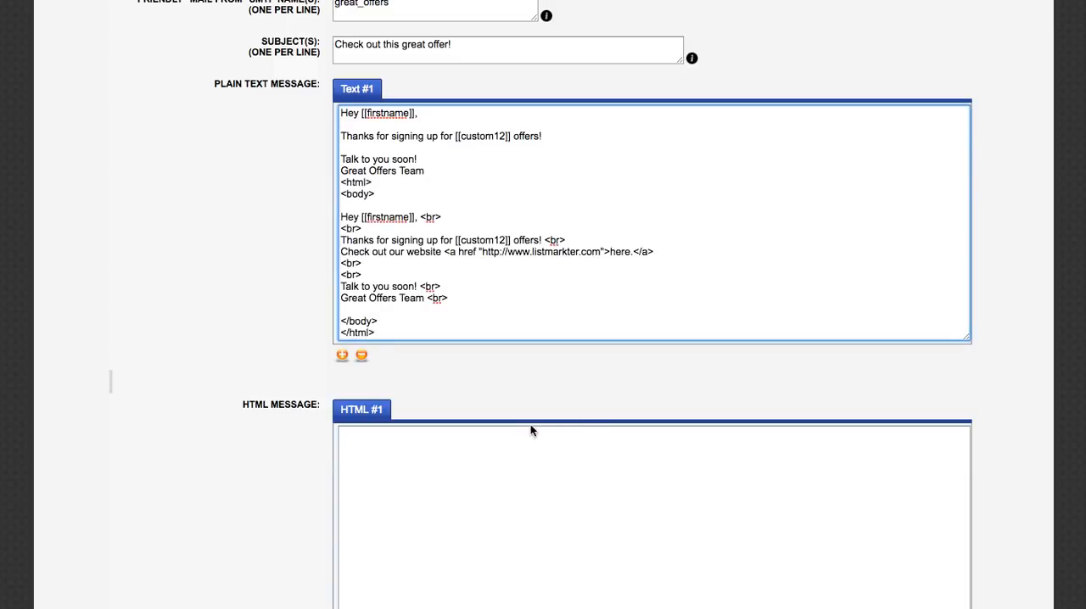
key("super+z")
left_click(501, 449)
type("<html> <body>  Hey [[firstname]], <br> <br> Thanks for signing up for [[custom12]] offers! <br> Check out our website <a href \"http://www.listmarkter.com\">here.</a> <br> <br> Talk to you soon! <br> Great Offers Team <br>  </body> </html>")
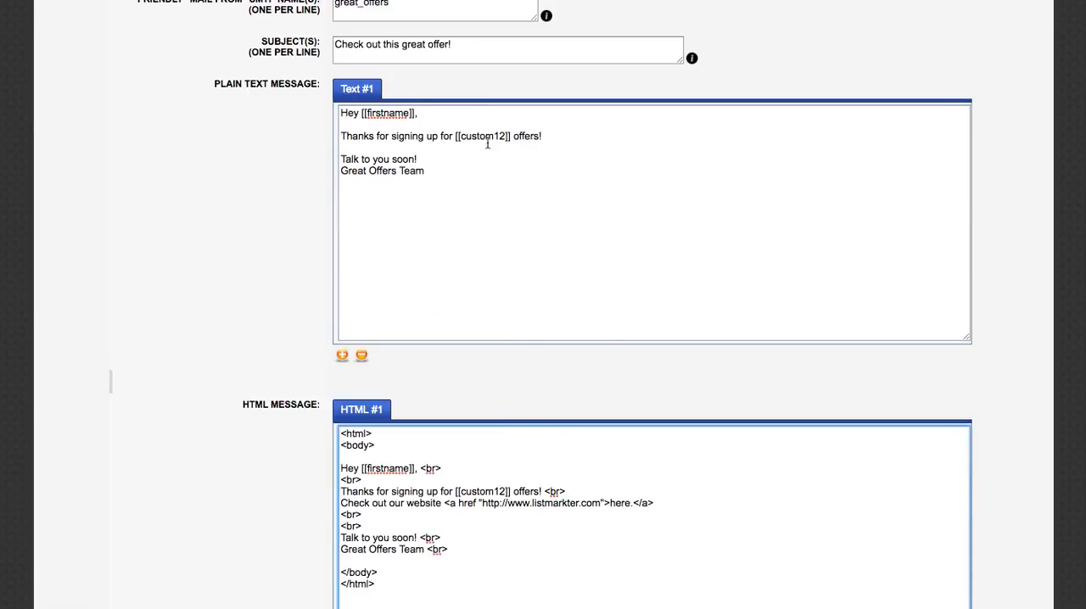
scroll(675, 203, "down", 1)
scroll(675, 203, "down", 5)
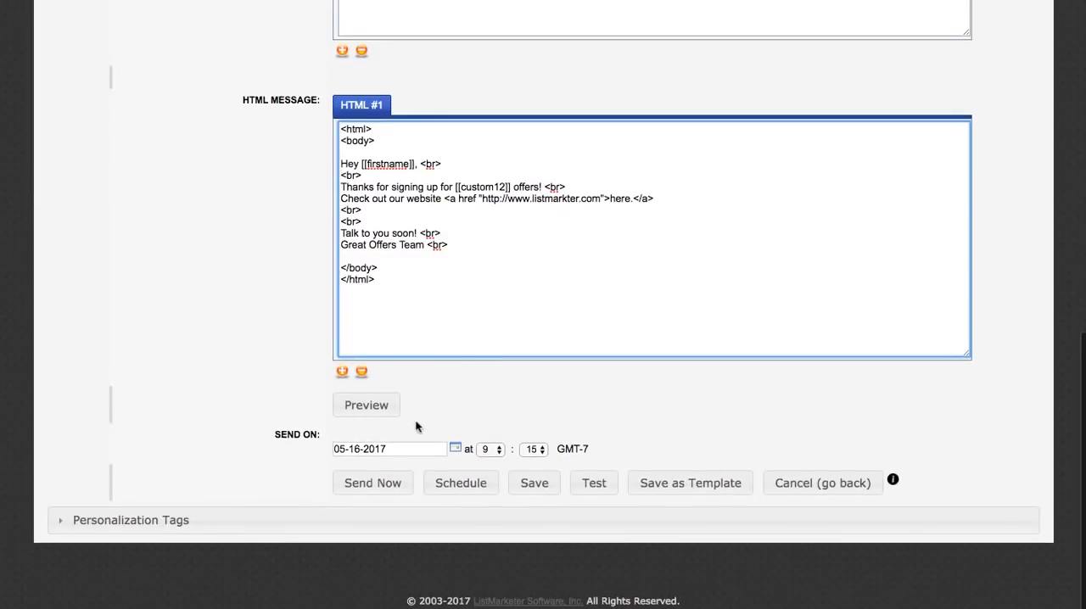
Step: Preview the campaign with its spam report, check both the text and HTML versions of the message, and close the preview
left_click(374, 409)
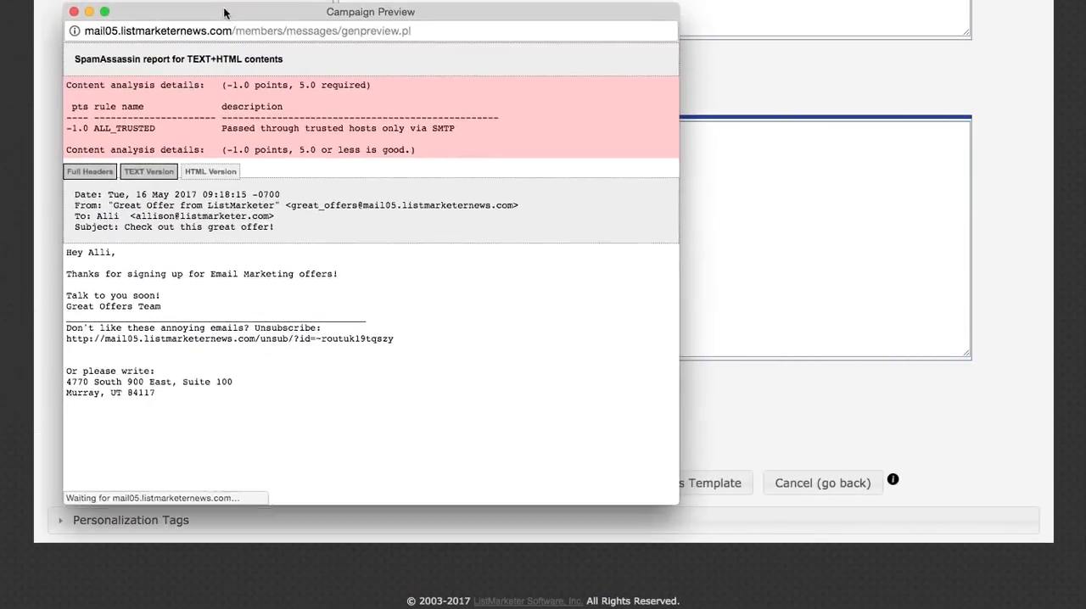
left_click_drag(225, 12, 197, 16)
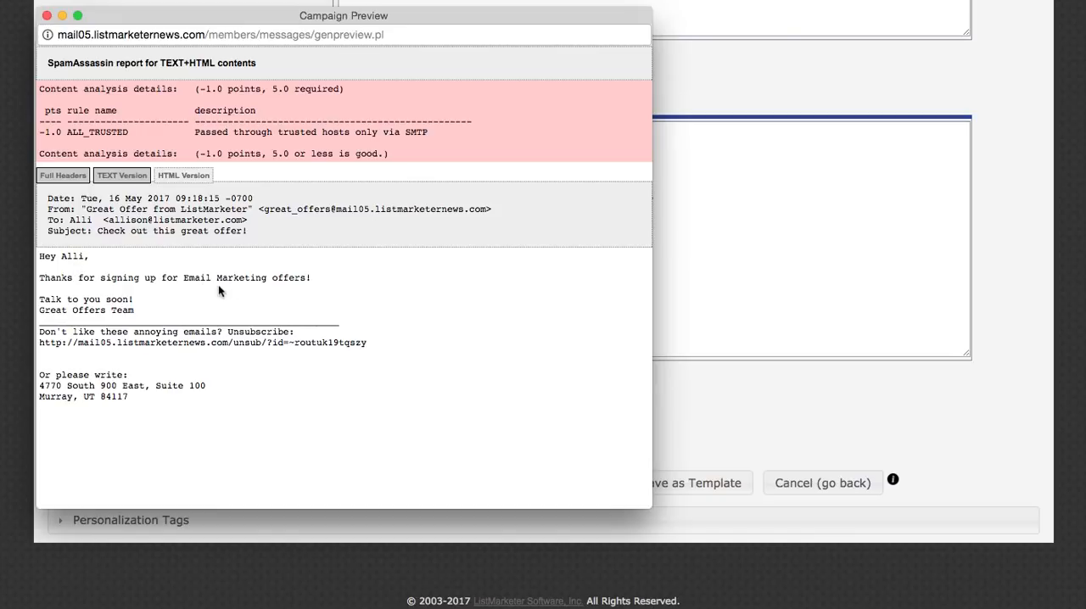
left_click(197, 176)
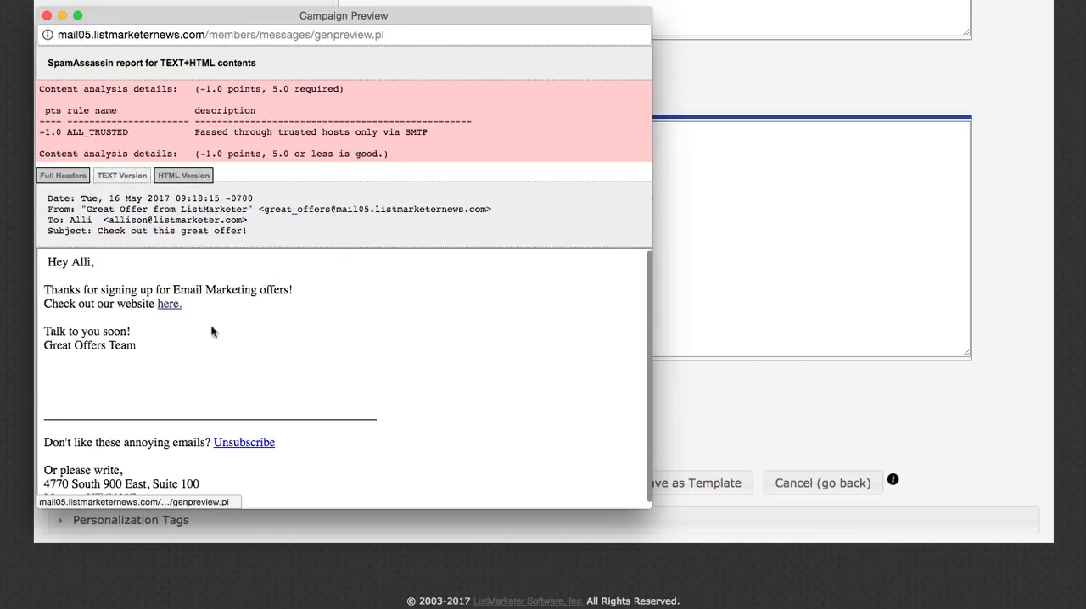
scroll(322, 355, "down", 1)
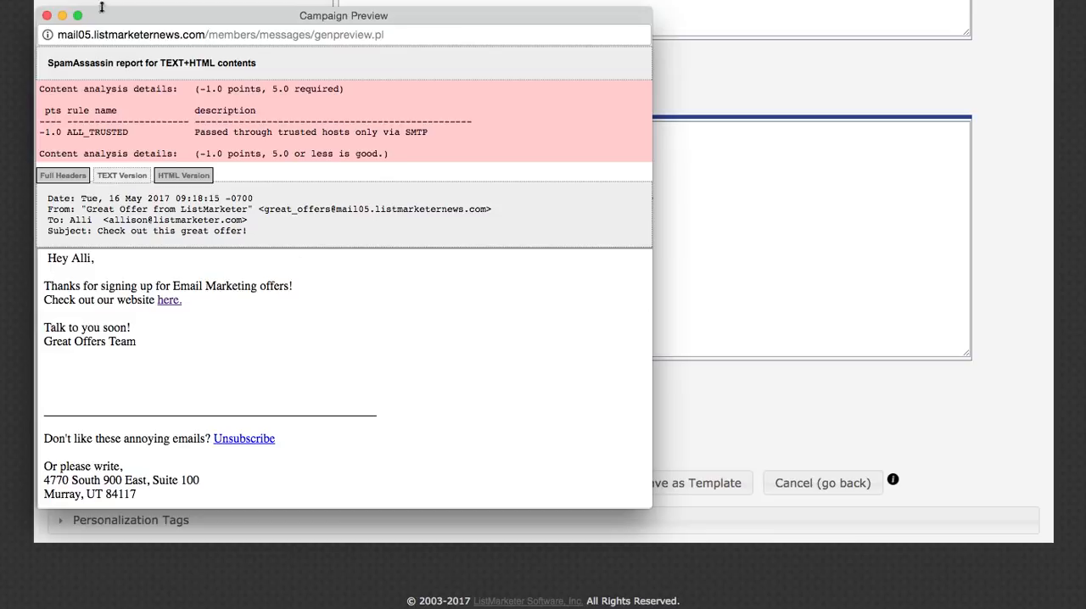
left_click(47, 17)
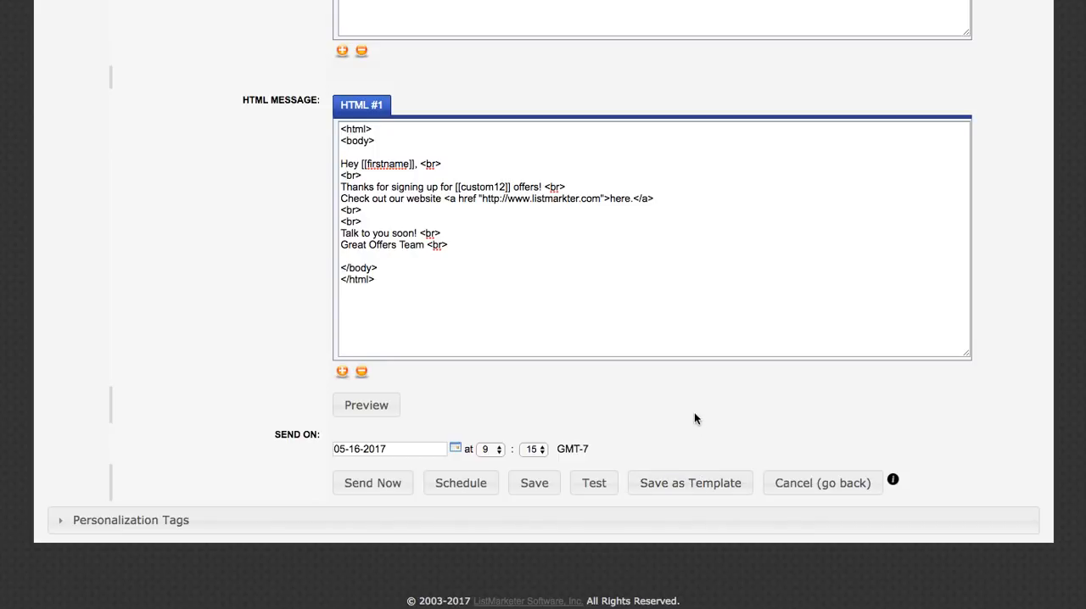
Step: Send the LM Demo campaign immediately and refresh the campaign list to update its sending status
left_click(371, 490)
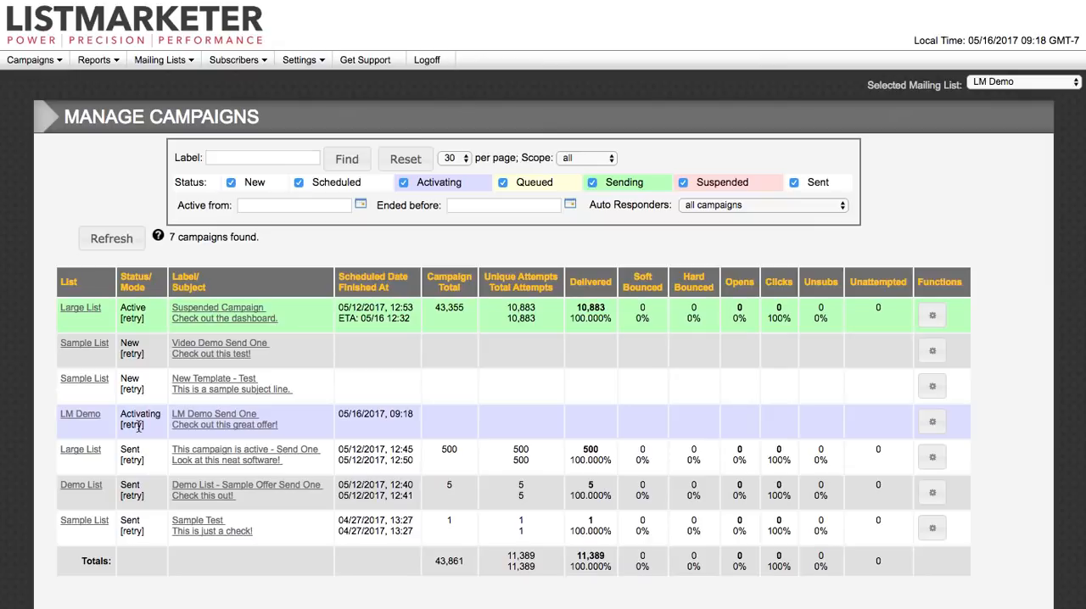
left_click(119, 246)
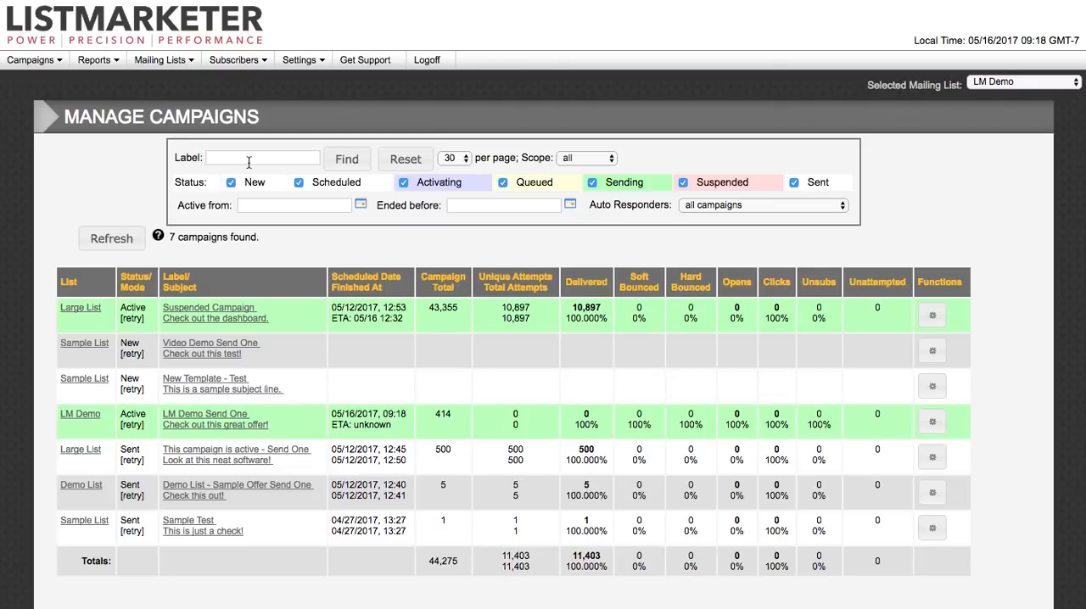
Step: Show the functions available for the Suspended Campaign of the Large List without choosing any of them
left_click(933, 320)
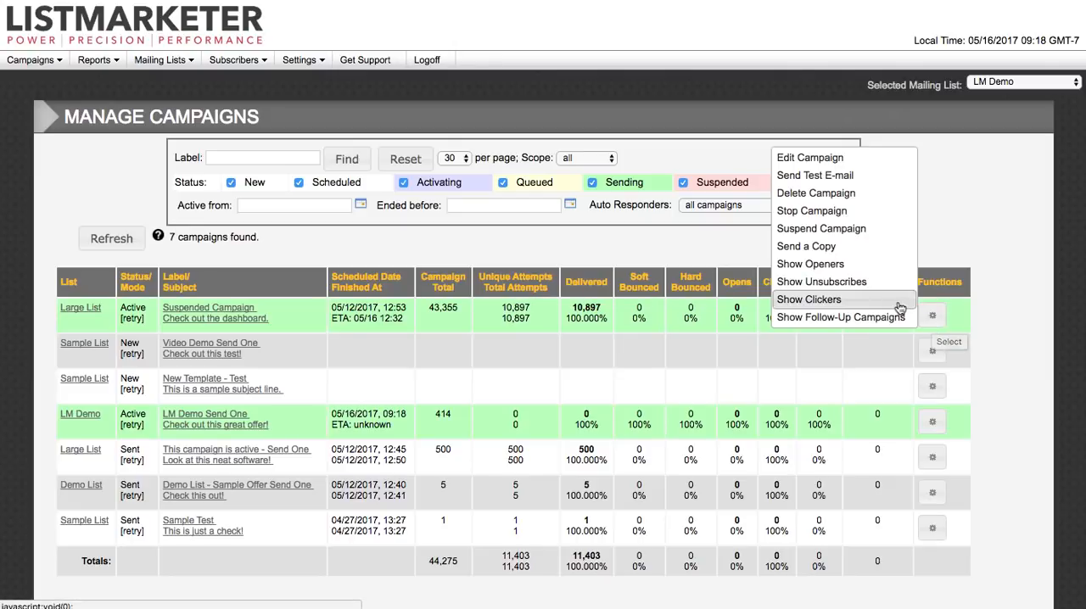
left_click(928, 296)
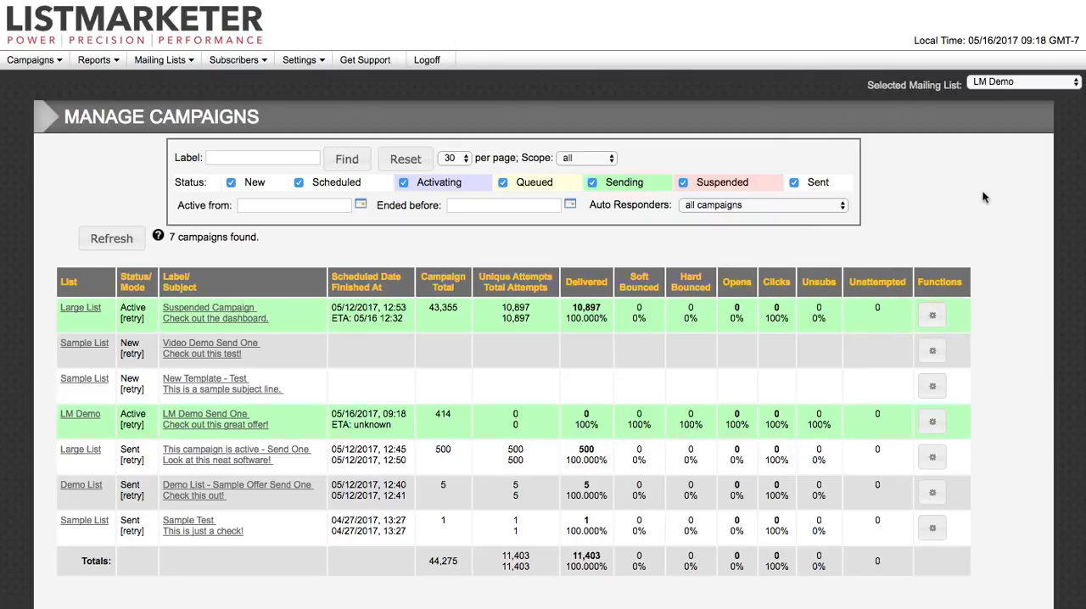